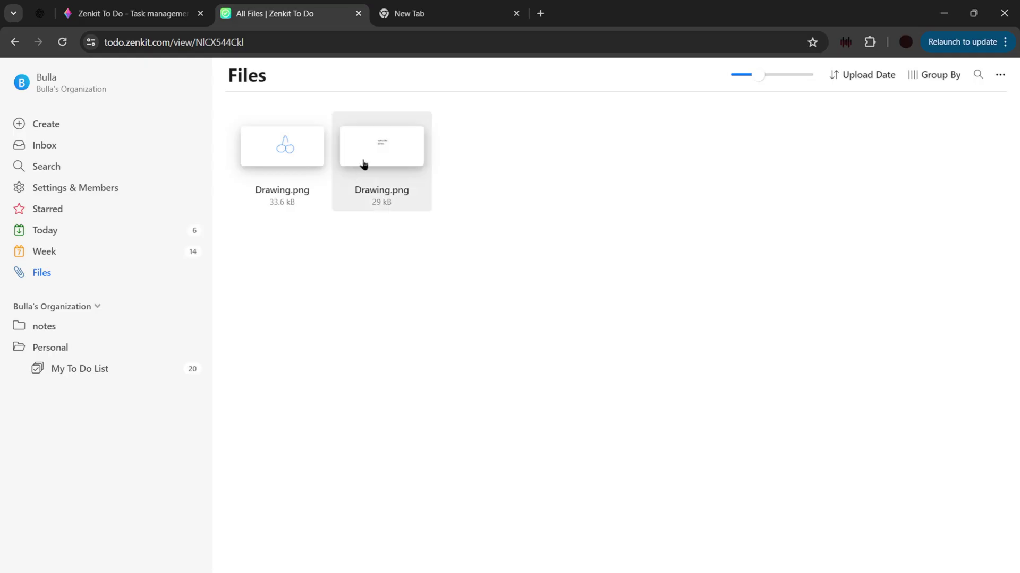
# Preview and close Drawing.png, then open the 'publish the video you are watching now' task details.
pyautogui.click(369, 159)
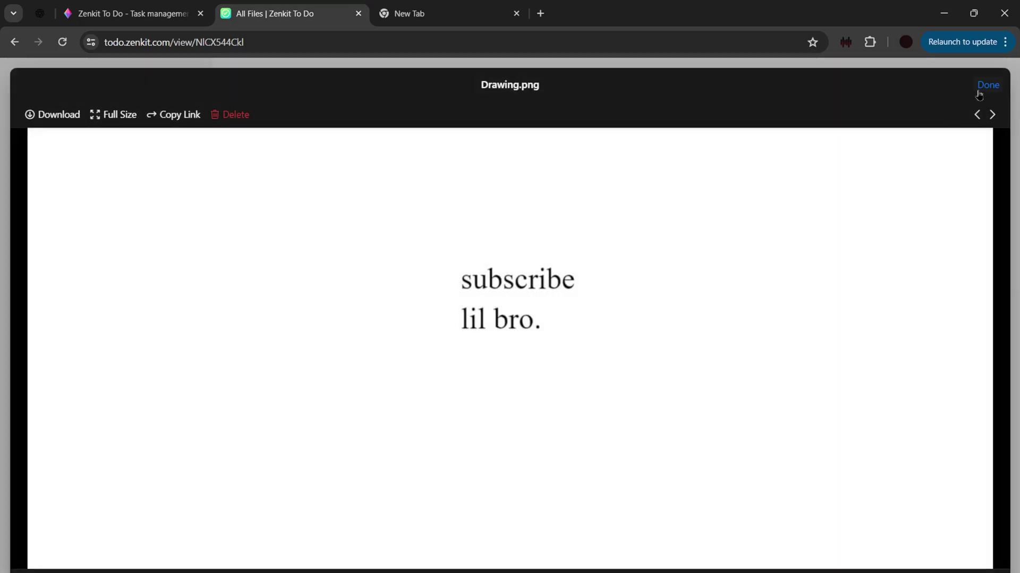
pyautogui.click(986, 84)
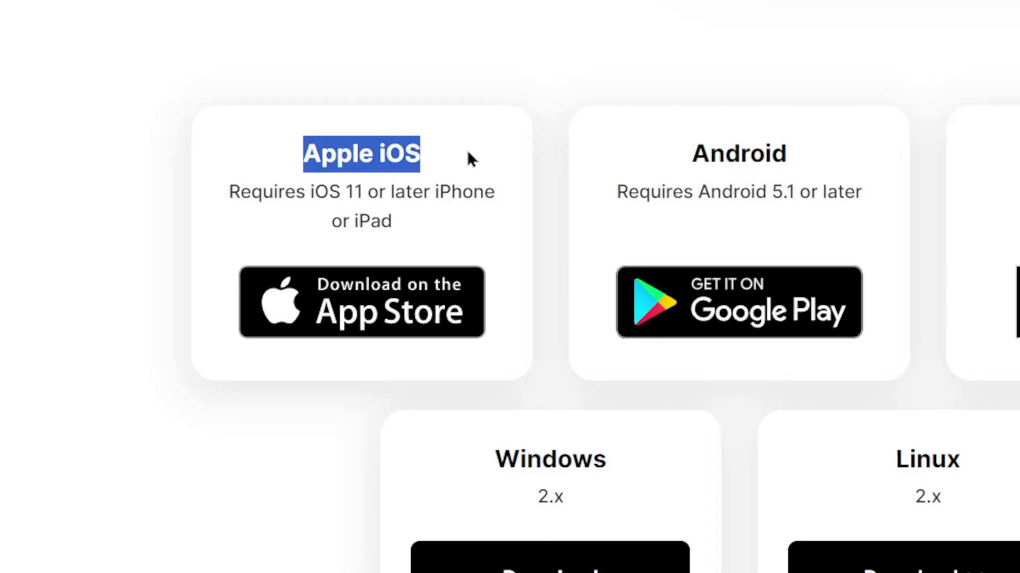
pyautogui.doubleClick(701, 153)
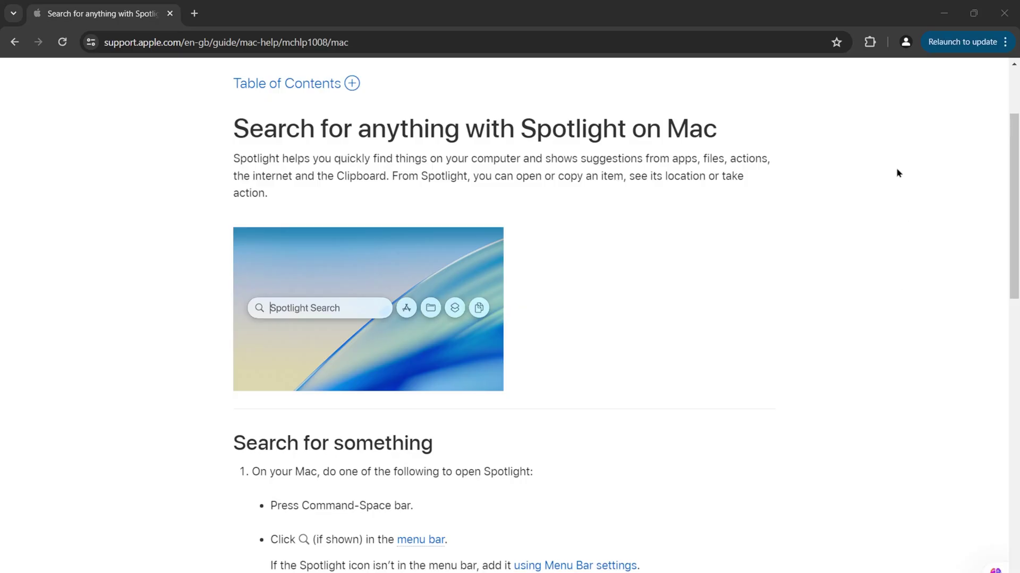
# Select the page title 'Search for anything with Spotlight on Mac'.
pyautogui.moveTo(226, 124); pyautogui.dragTo(749, 143)
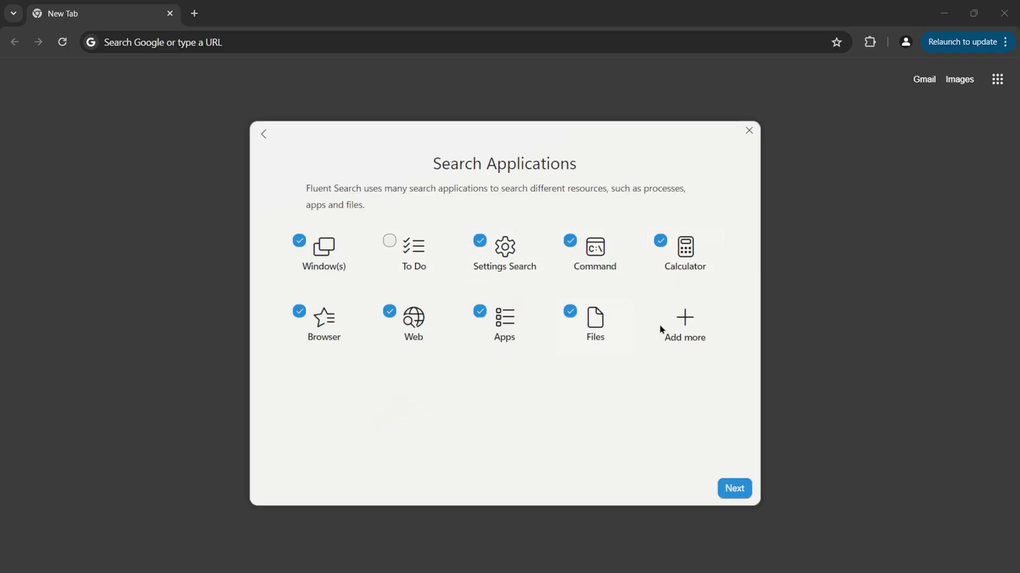
# Browse the extra Fluent Search plugins, search for 'youtube', then dismiss the launcher.
pyautogui.click(660, 329)
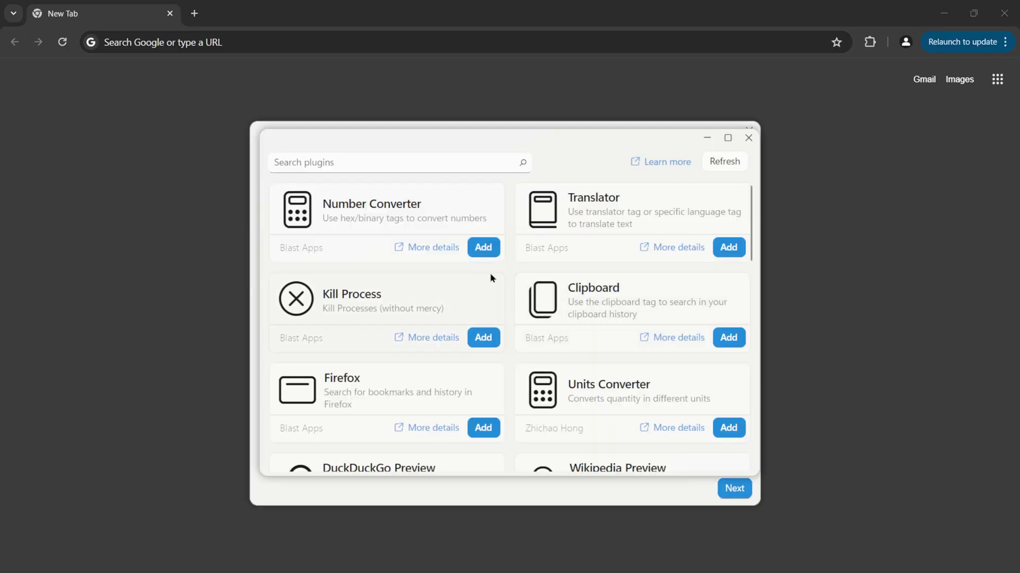
pyautogui.scroll(-2, 521, 283)
pyautogui.write('yu')
pyautogui.press('BackSpace')
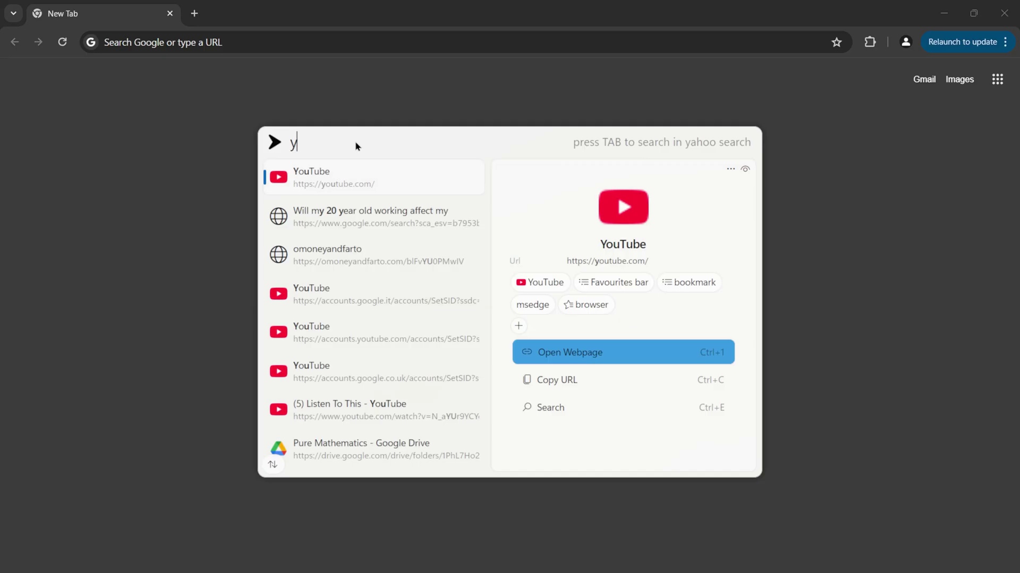
pyautogui.write('outub')
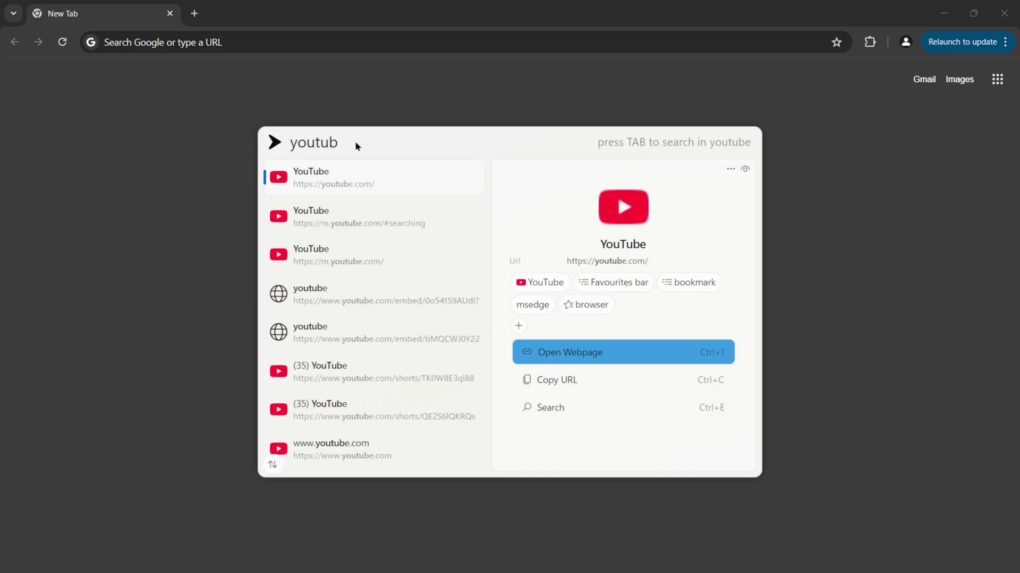
pyautogui.write('e')
pyautogui.press('Return')
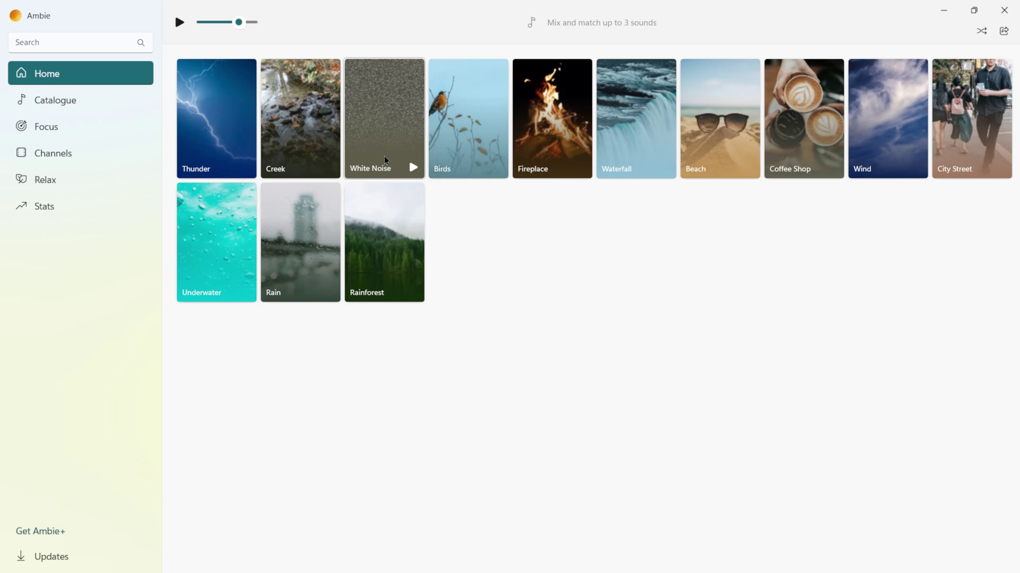
# Play White Noise, Birds and Fireplace together as one Ambie sound mix.
pyautogui.click(411, 163)
pyautogui.click(496, 167)
pyautogui.click(581, 167)
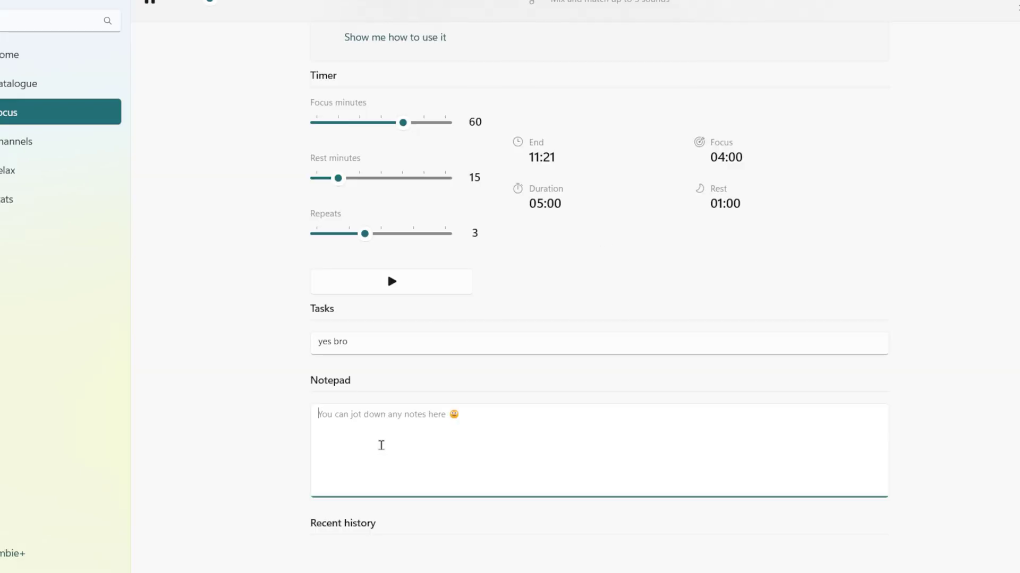
pyautogui.write('subscrib')
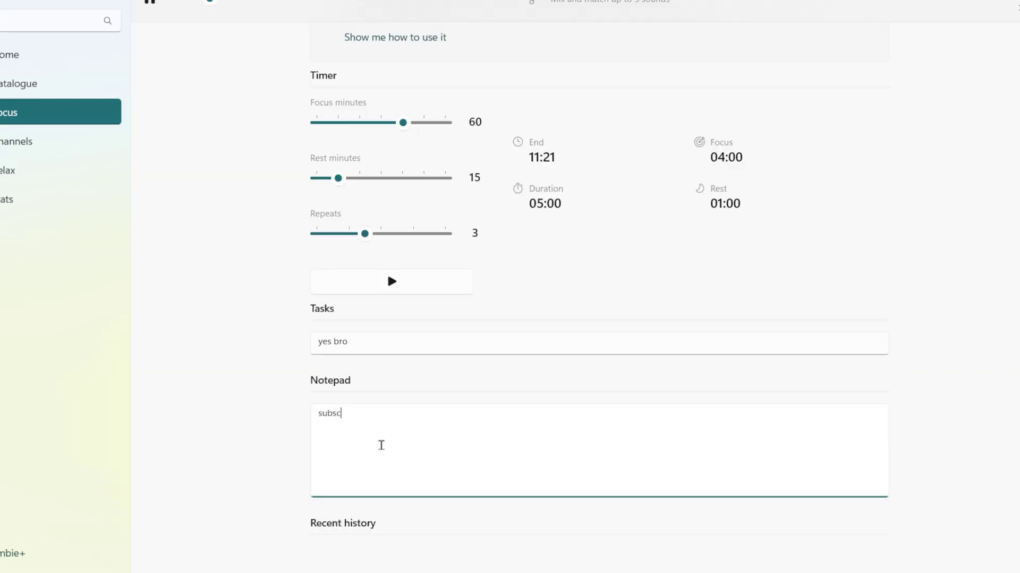
pyautogui.write('e')
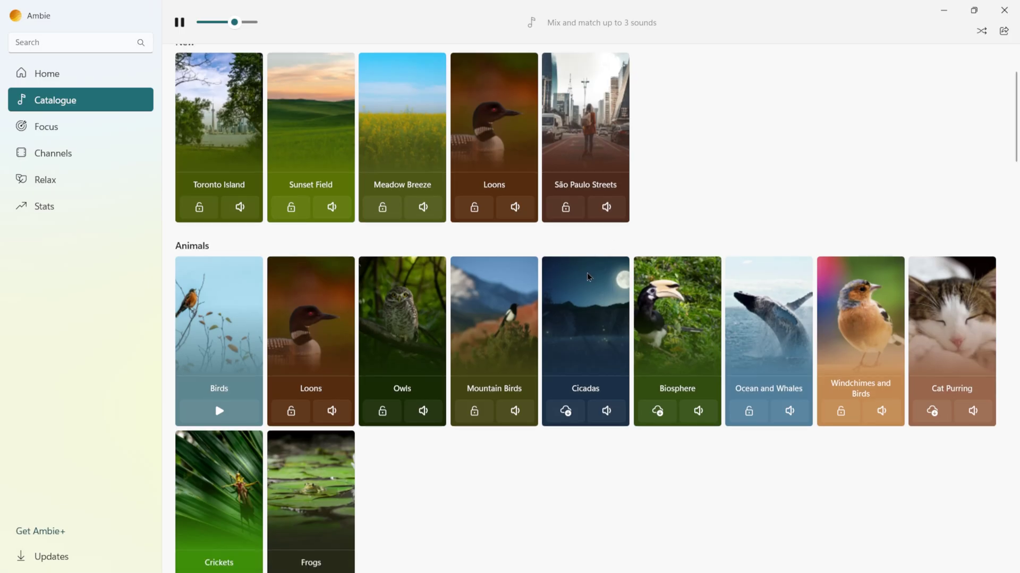
pyautogui.scroll(-3, 588, 277)
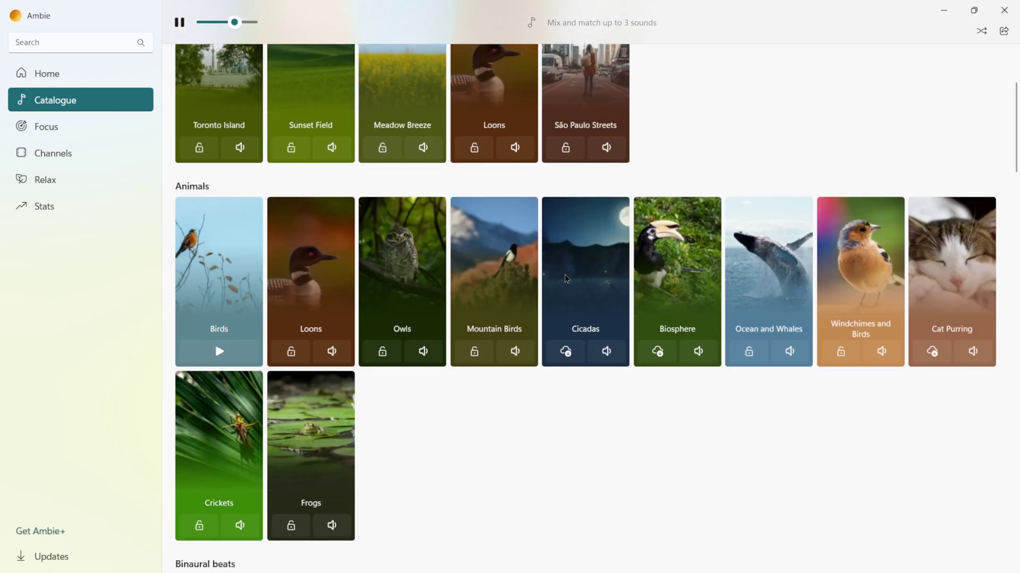
pyautogui.scroll(-3, 555, 280)
pyautogui.scroll(-3, 555, 280)
pyautogui.scroll(-3, 555, 279)
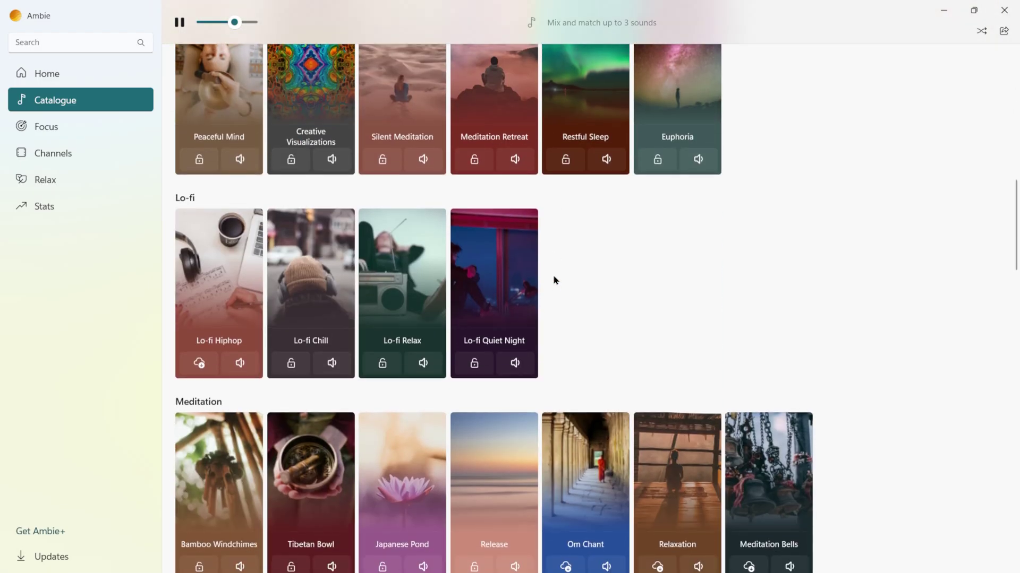
pyautogui.scroll(-2, 555, 279)
pyautogui.scroll(-3, 555, 280)
pyautogui.scroll(-3, 556, 279)
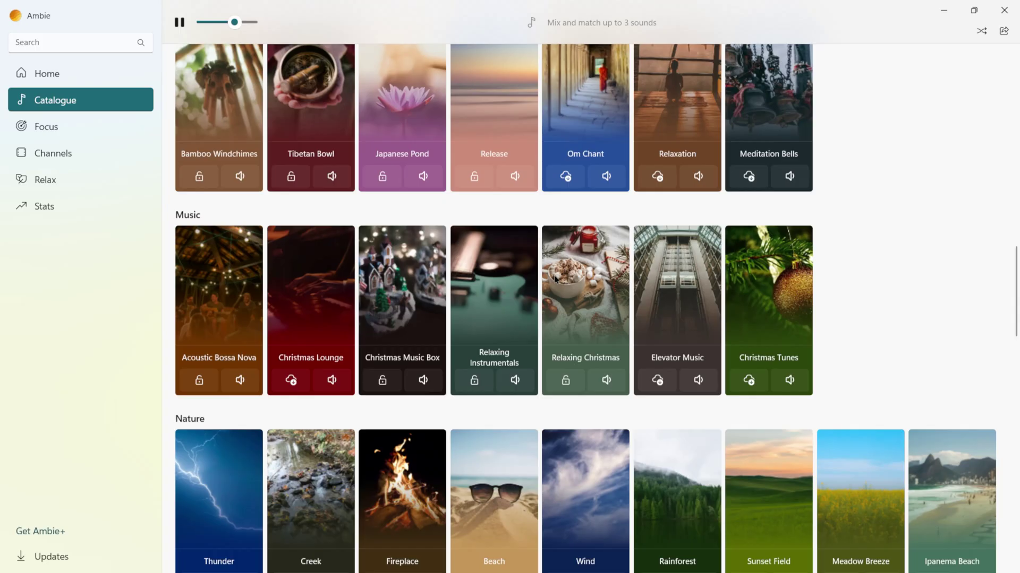
pyautogui.scroll(-2, 555, 279)
pyautogui.scroll(-3, 555, 280)
pyautogui.scroll(-3, 556, 280)
pyautogui.scroll(-2, 555, 280)
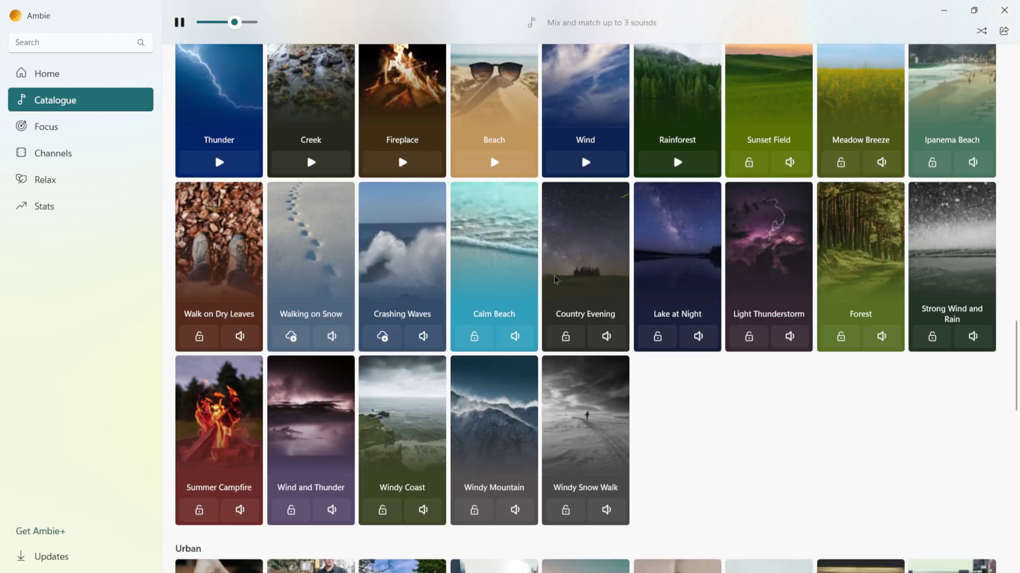
pyautogui.scroll(-2, 556, 280)
pyautogui.scroll(-3, 556, 280)
pyautogui.scroll(-3, 556, 279)
pyautogui.scroll(-3, 554, 279)
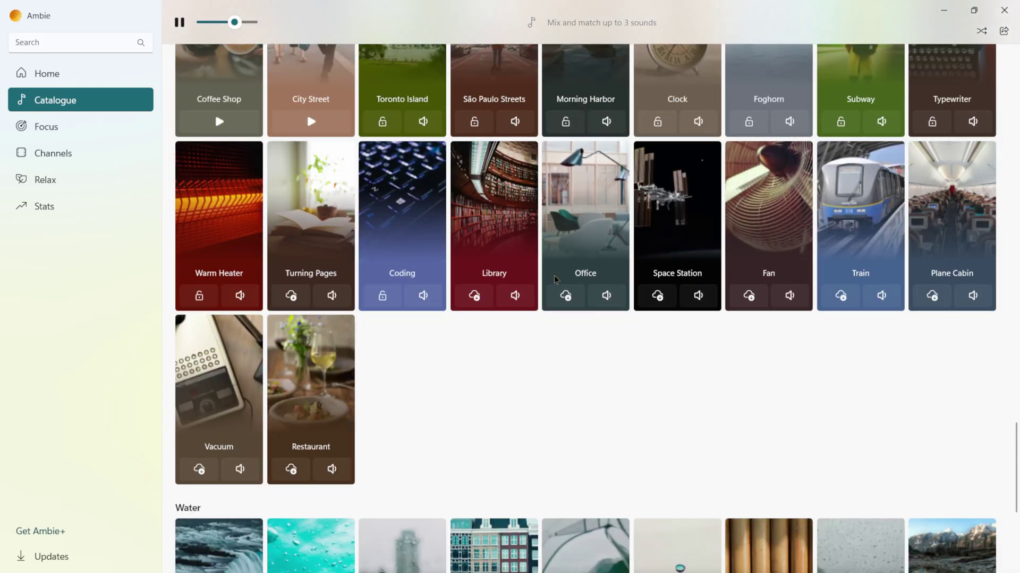
pyautogui.scroll(-3, 555, 280)
pyautogui.scroll(-2, 555, 279)
pyautogui.scroll(-1, 689, 433)
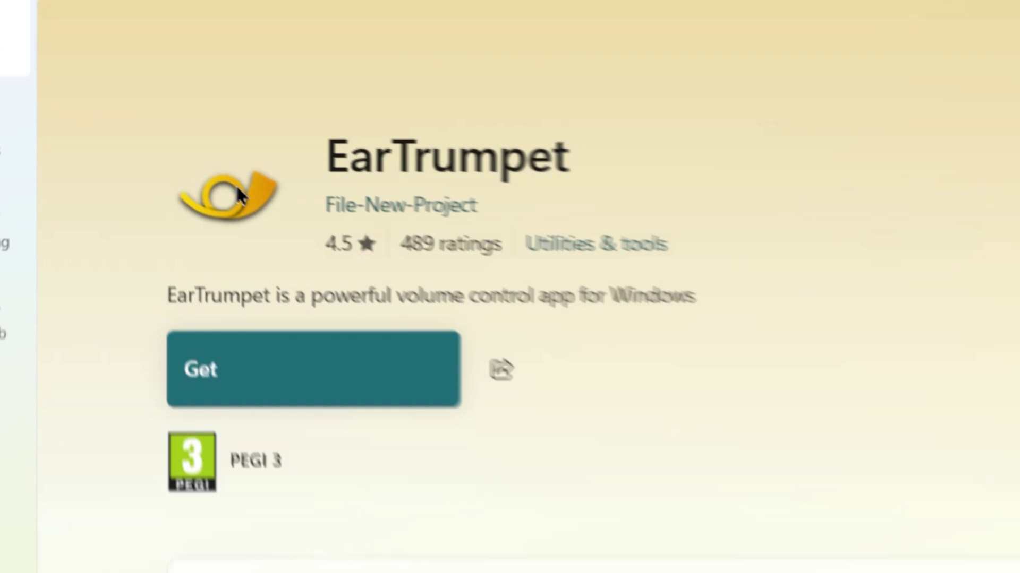
# Select the 'EarTrumpet' app title on its Microsoft Store listing.
pyautogui.moveTo(329, 157); pyautogui.dragTo(604, 156)
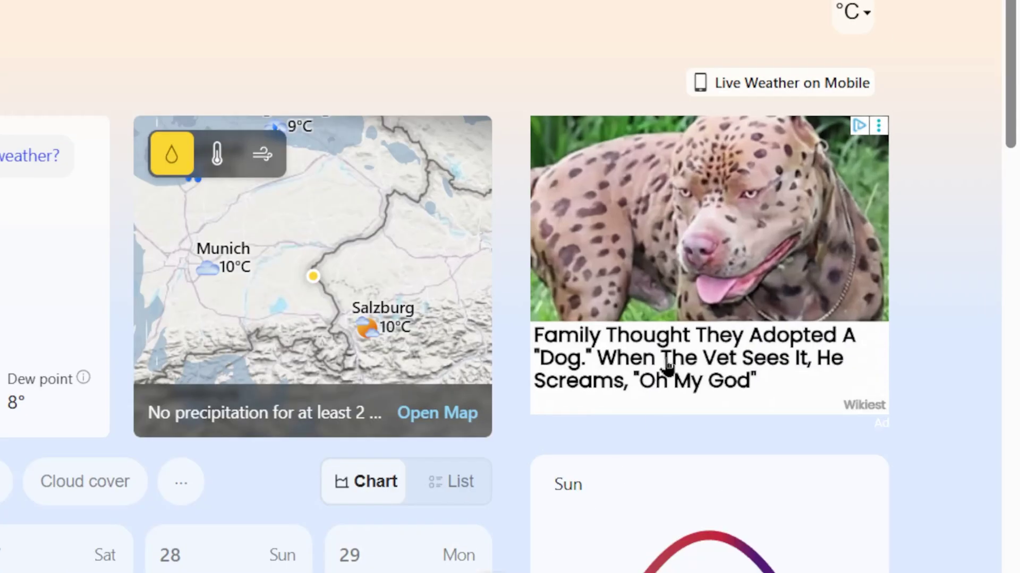
# Close the dog advertisement beside the Weather forecast.
pyautogui.click(879, 125)
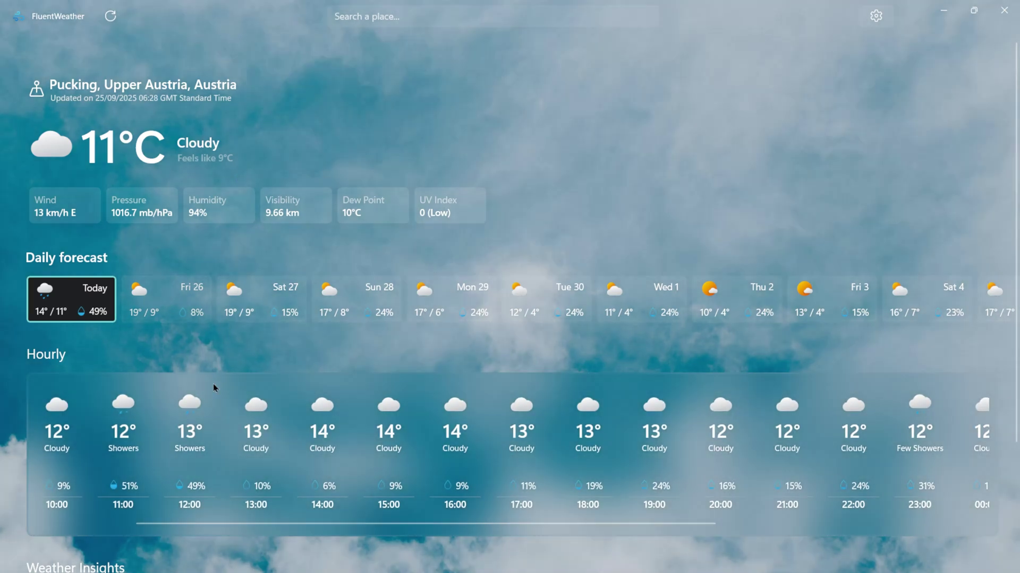
# Show the hourly forecasts for Fri 26, Sat 27 and Sun 28.
pyautogui.click(206, 312)
pyautogui.click(266, 315)
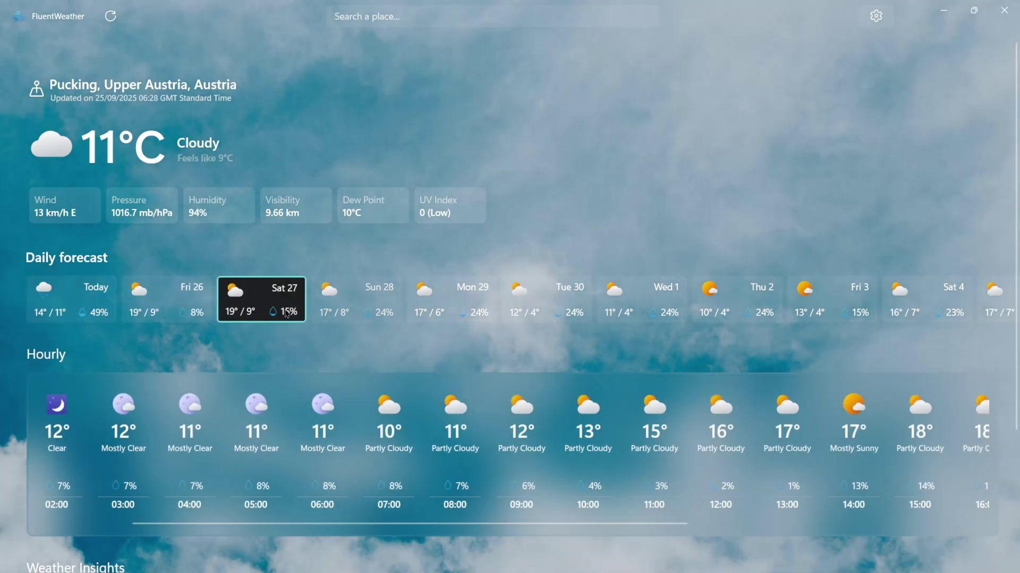
pyautogui.press('Right')
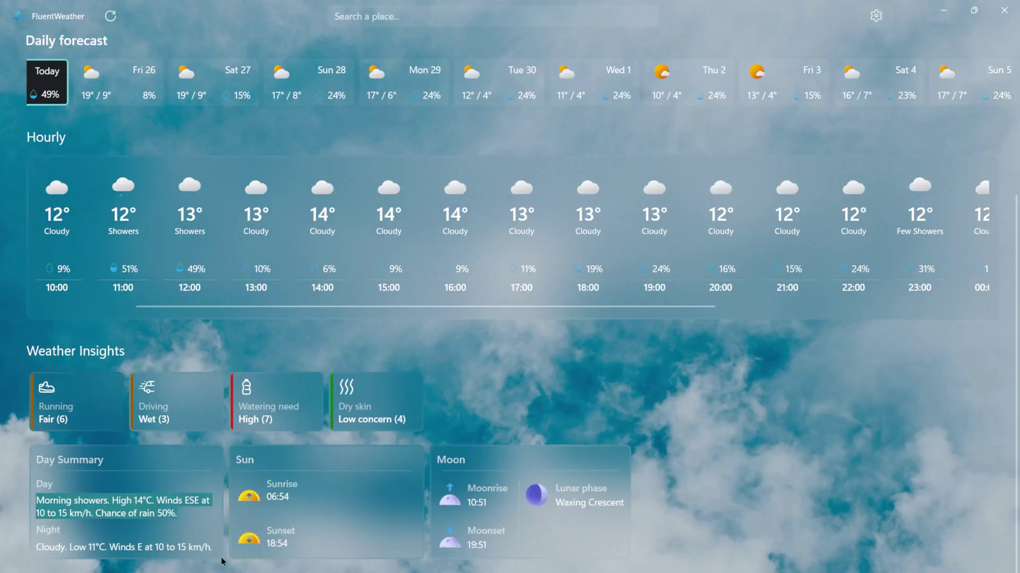
pyautogui.scroll(5, 540, 417)
# In FluentWeather settings, turn the background image off and back on.
pyautogui.click(875, 16)
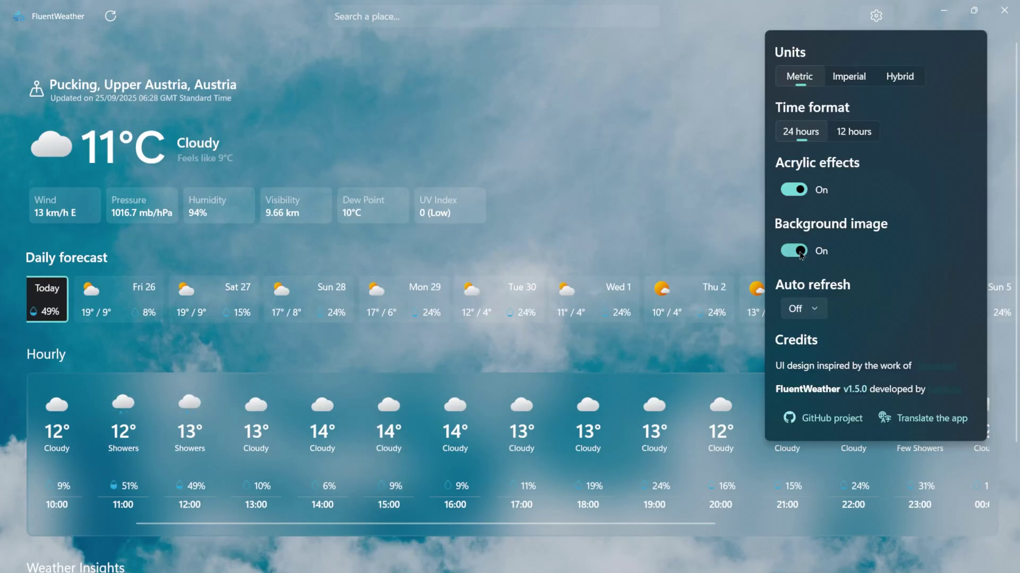
pyautogui.click(793, 250)
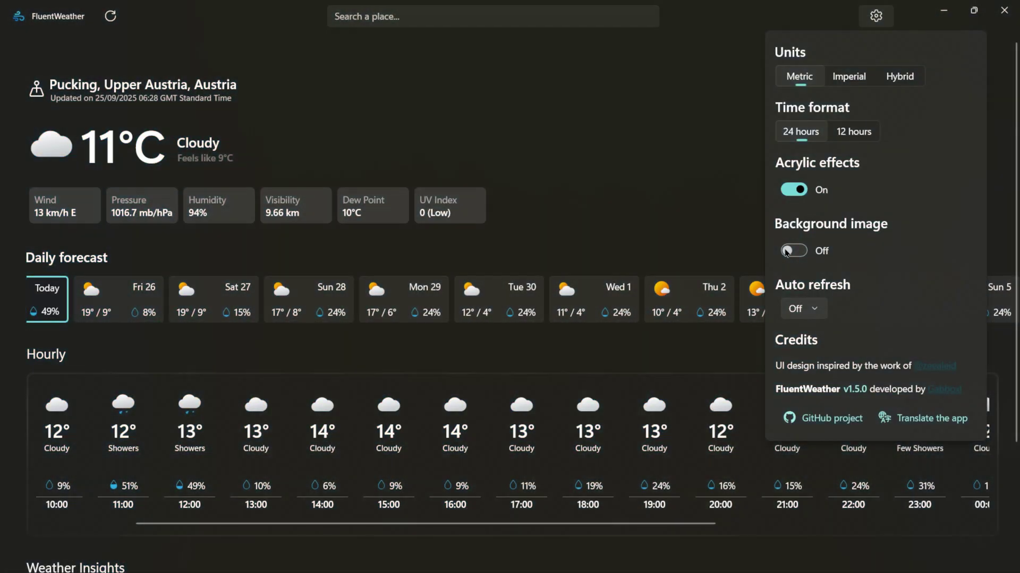
pyautogui.click(789, 251)
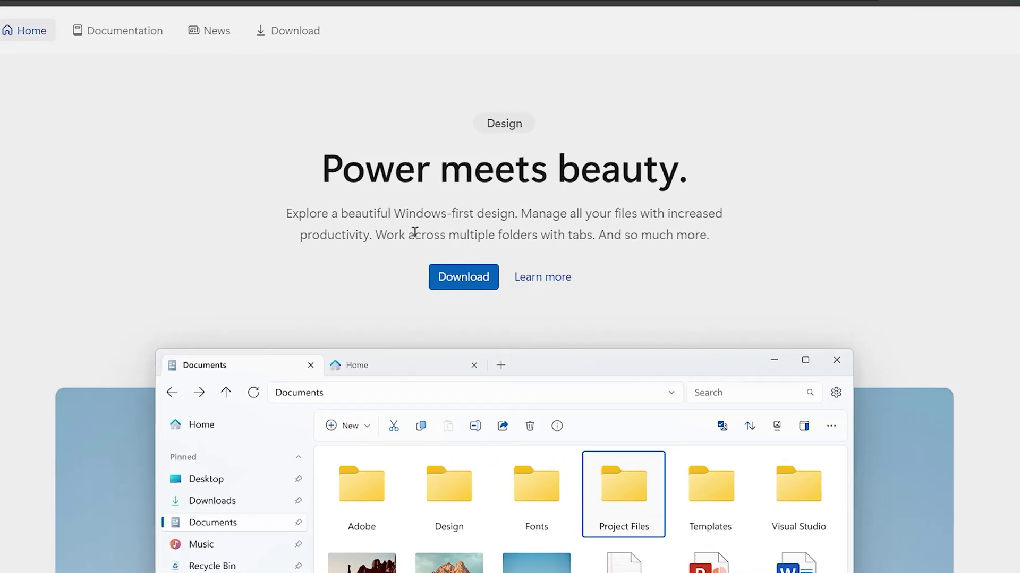
# Select the 'Power meets beauty' heading and preview Files colour themes, ending on dark teal.
pyautogui.moveTo(314, 164); pyautogui.dragTo(720, 157)
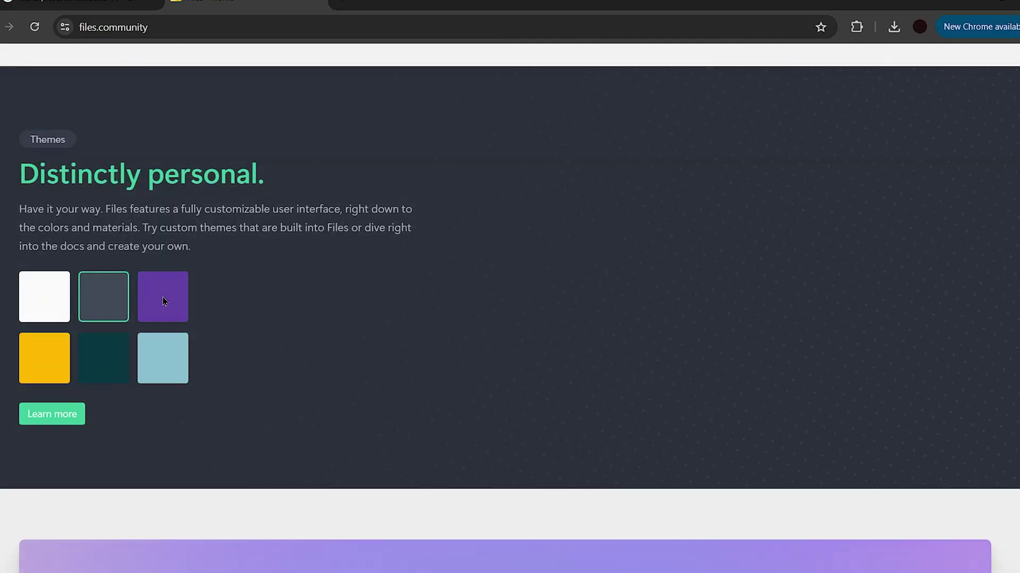
pyautogui.click(166, 302)
pyautogui.click(103, 355)
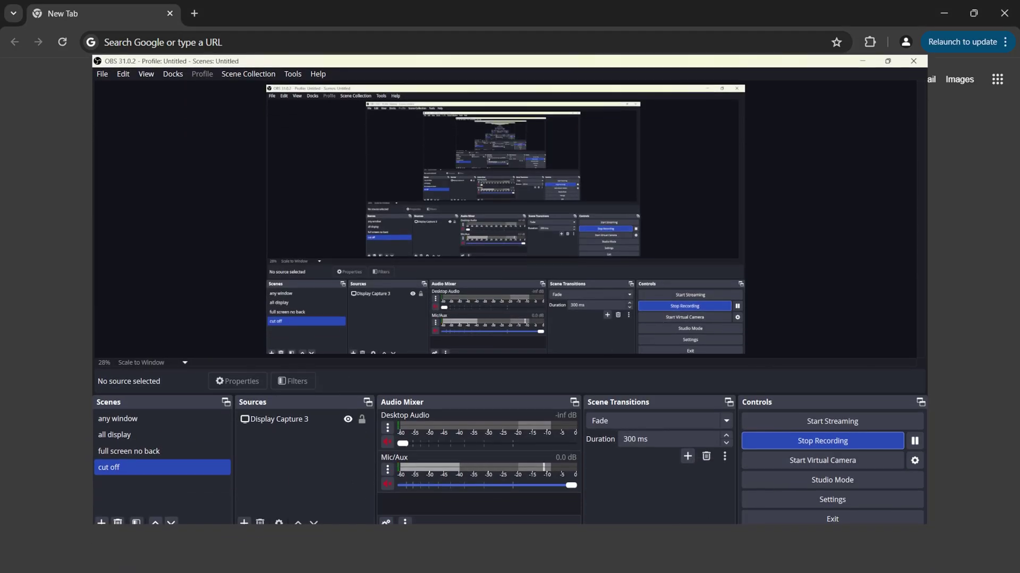
pyautogui.click(128, 452)
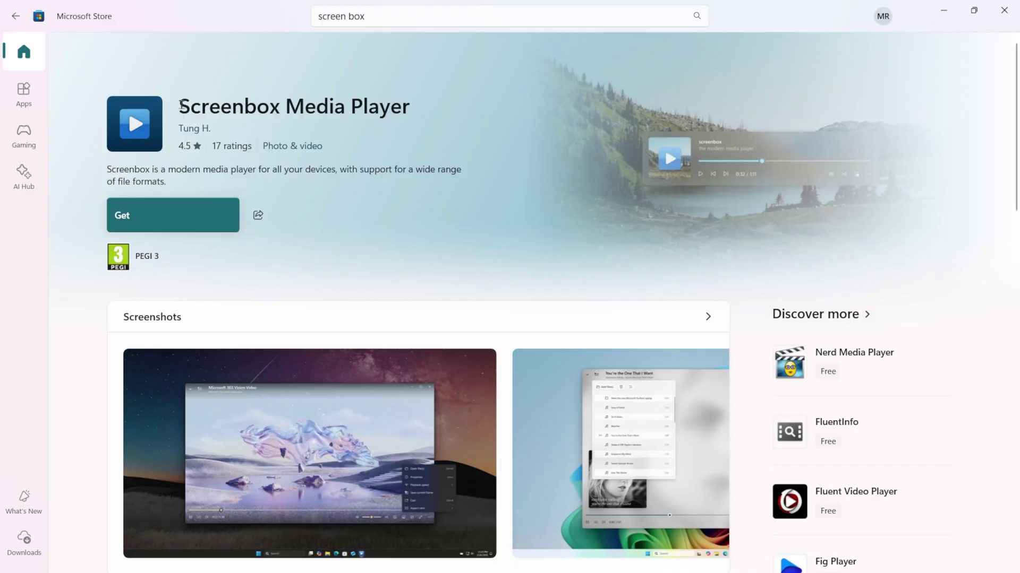
pyautogui.moveTo(180, 106); pyautogui.dragTo(410, 111)
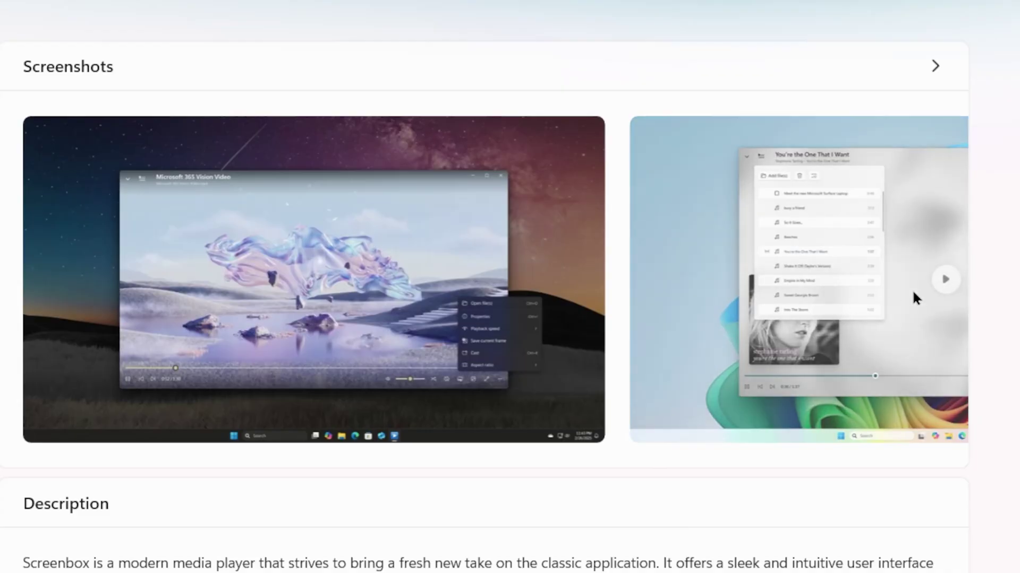
# Browse Screenbox screenshots, play windowsapps.mp4 picture-in-picture, seek to 2:37, then restore the full window.
pyautogui.click(946, 280)
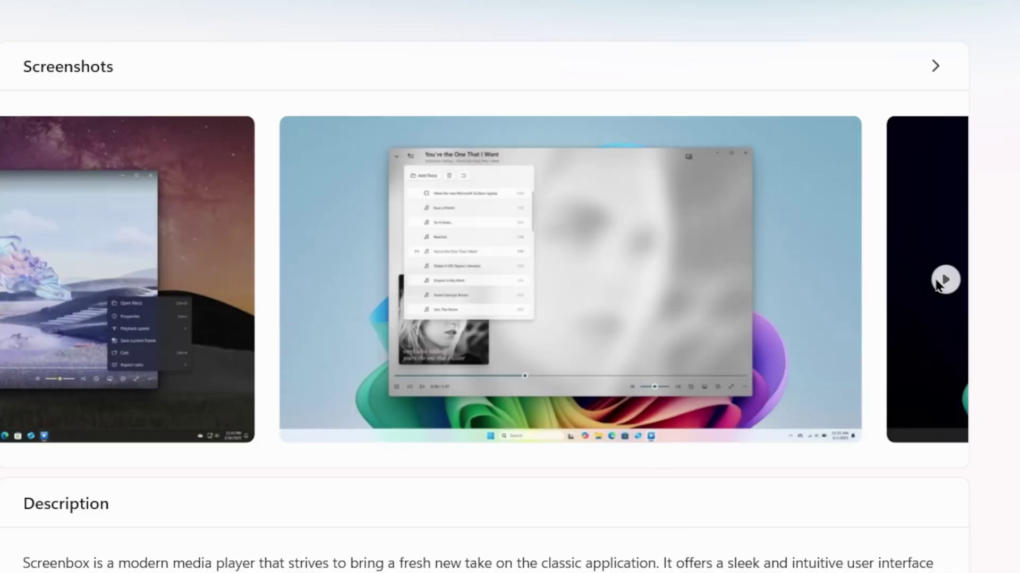
pyautogui.click(946, 279)
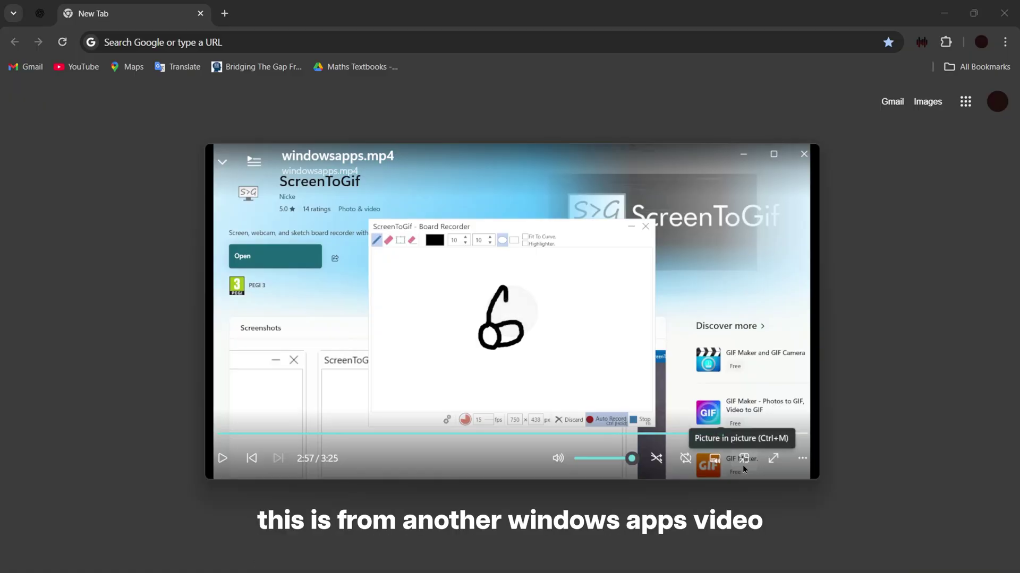
pyautogui.click(742, 459)
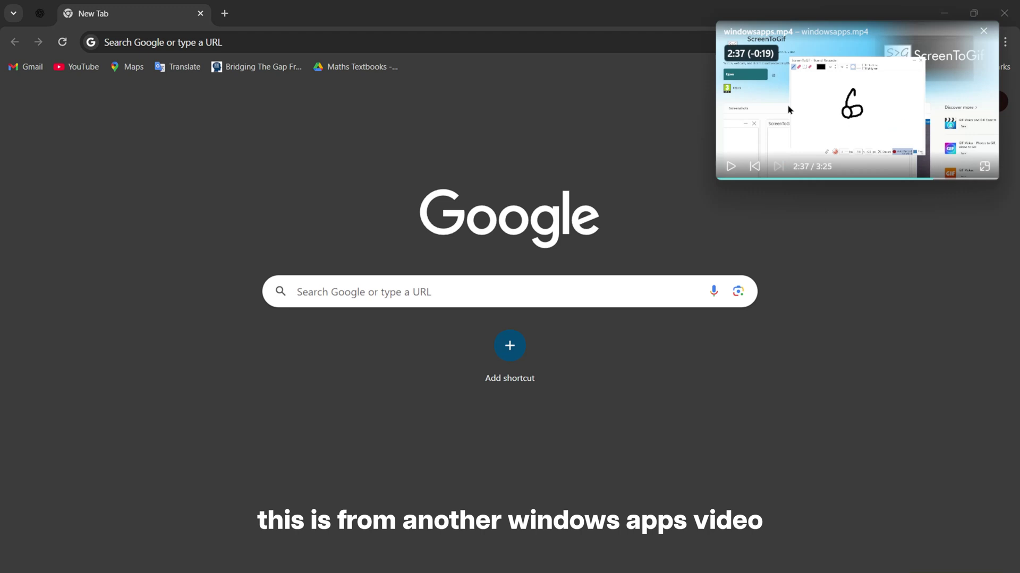
pyautogui.click(907, 178)
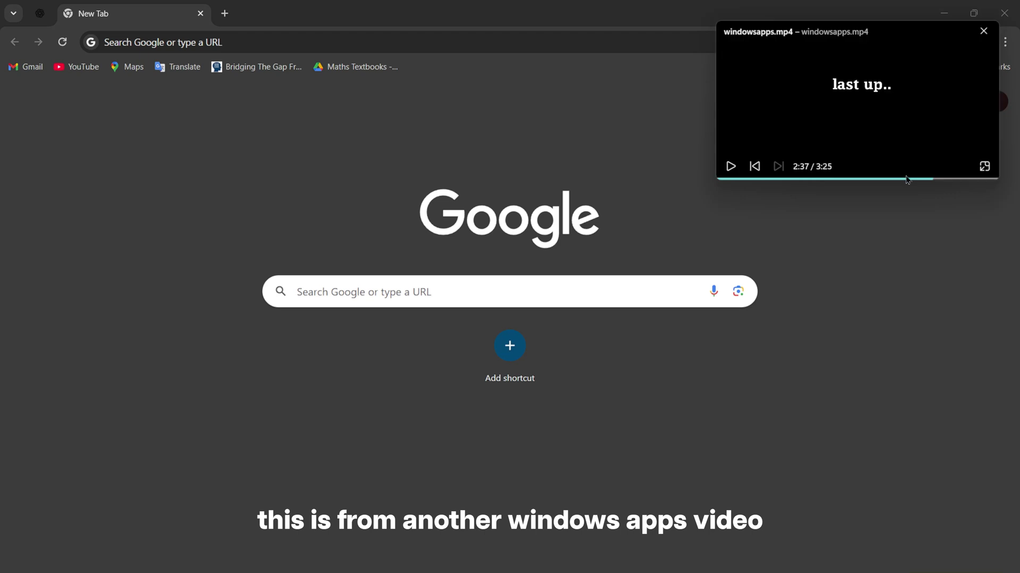
pyautogui.click(984, 166)
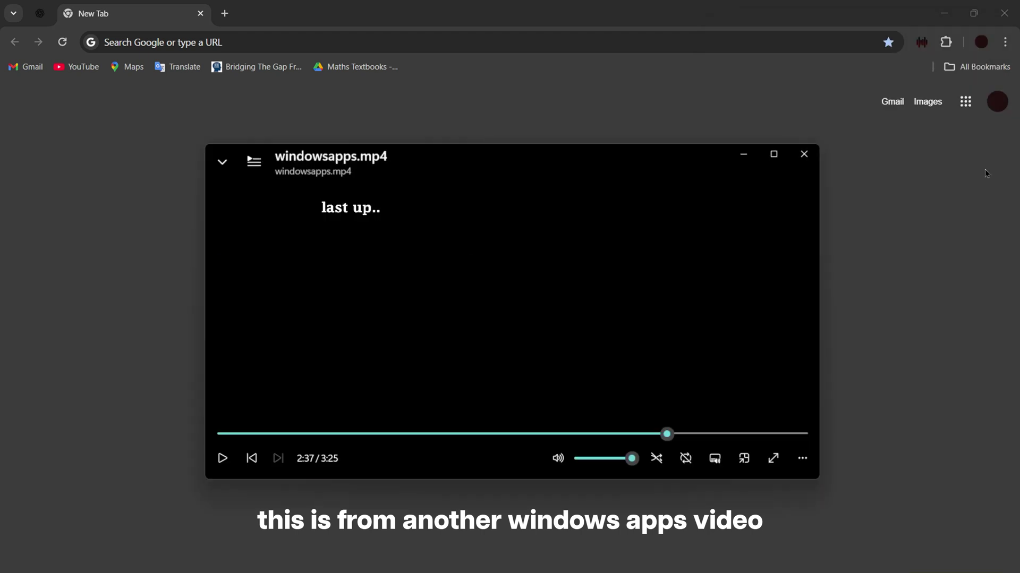